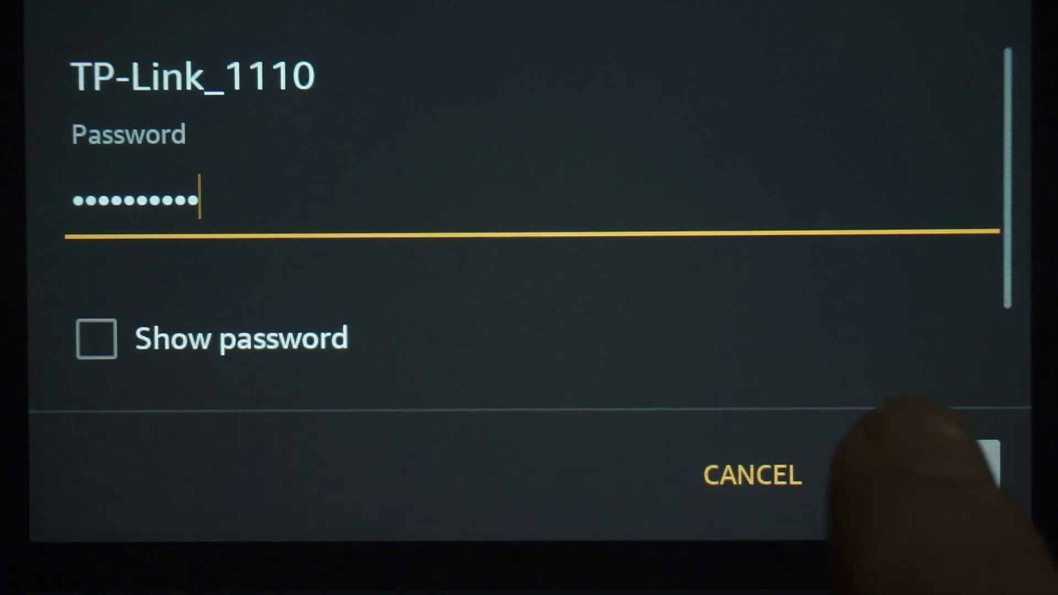
Connect the tablet to the TP-Link_1110 Wi-Fi network
click(931, 475)
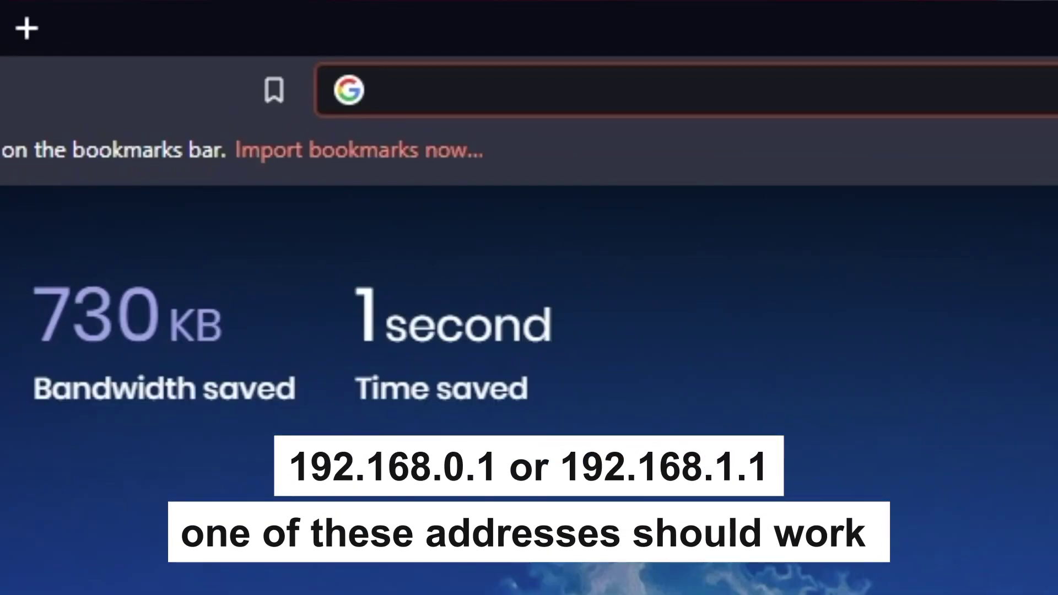
Load the router's setup page, trying 192.168.1.1 first and then 192.168.0.1
text(192.)
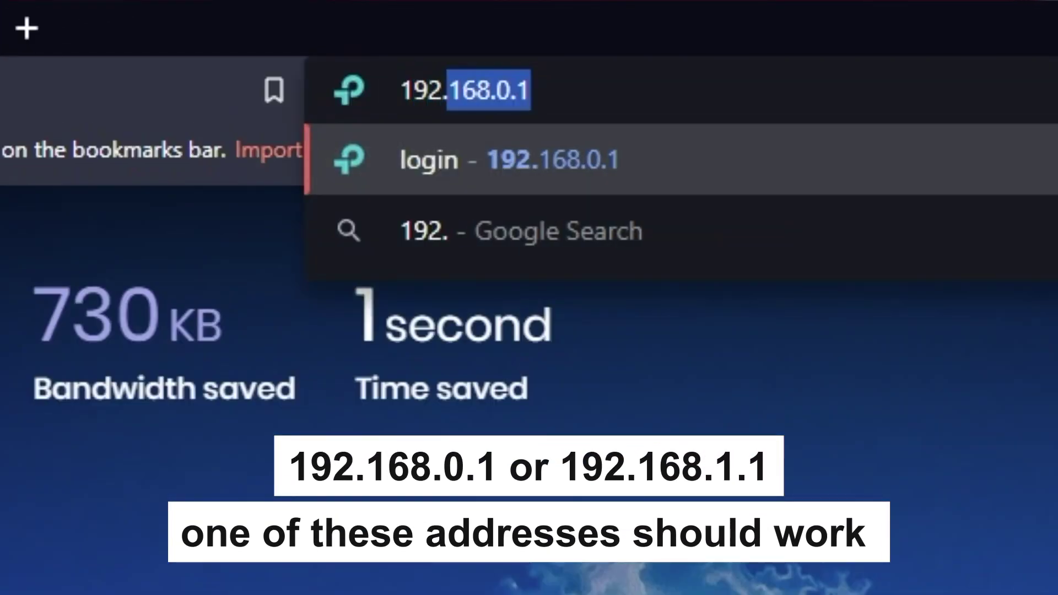
text(168.)
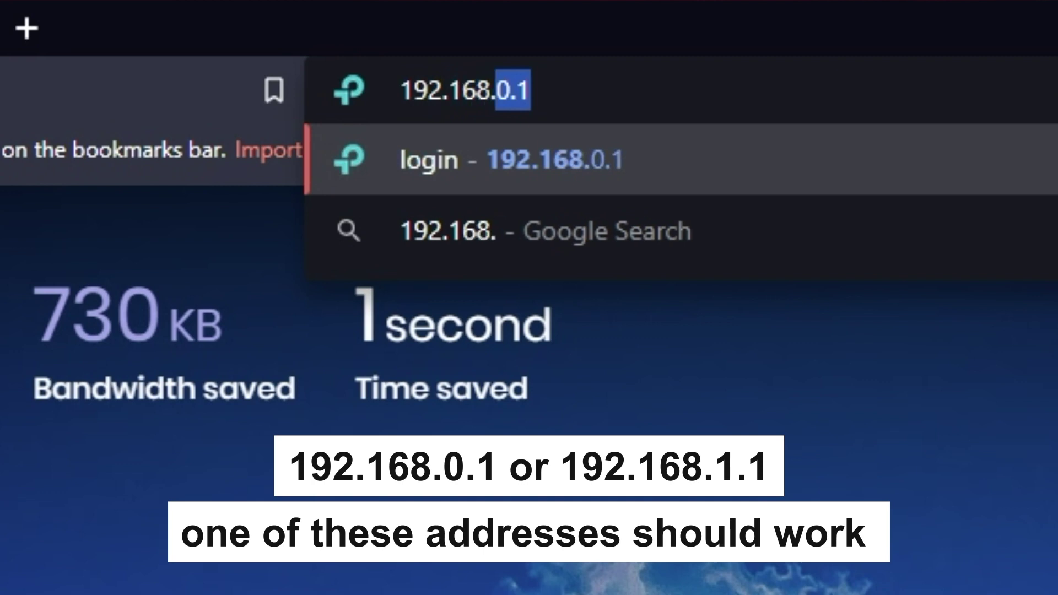
text(1.1)
key(Return)
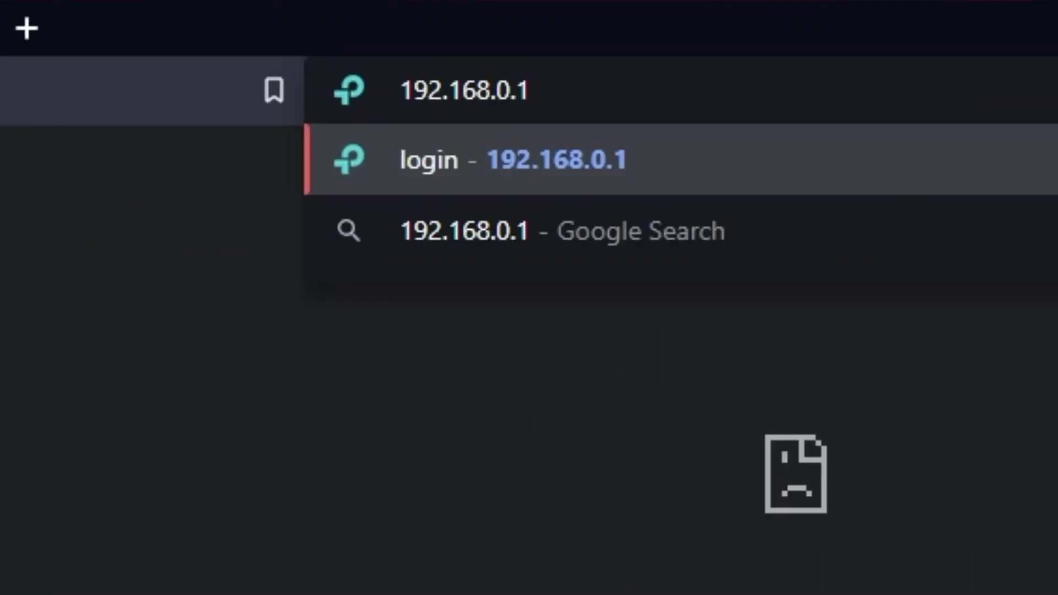
key(Return)
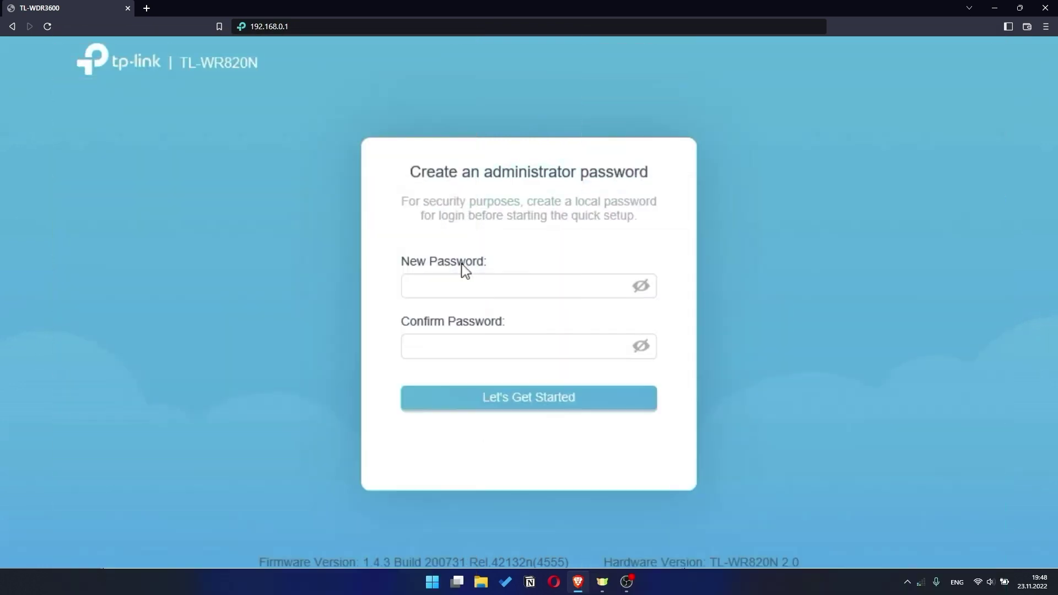
Enter the new administrator password in both the New Password and Confirm Password fields
click(441, 277)
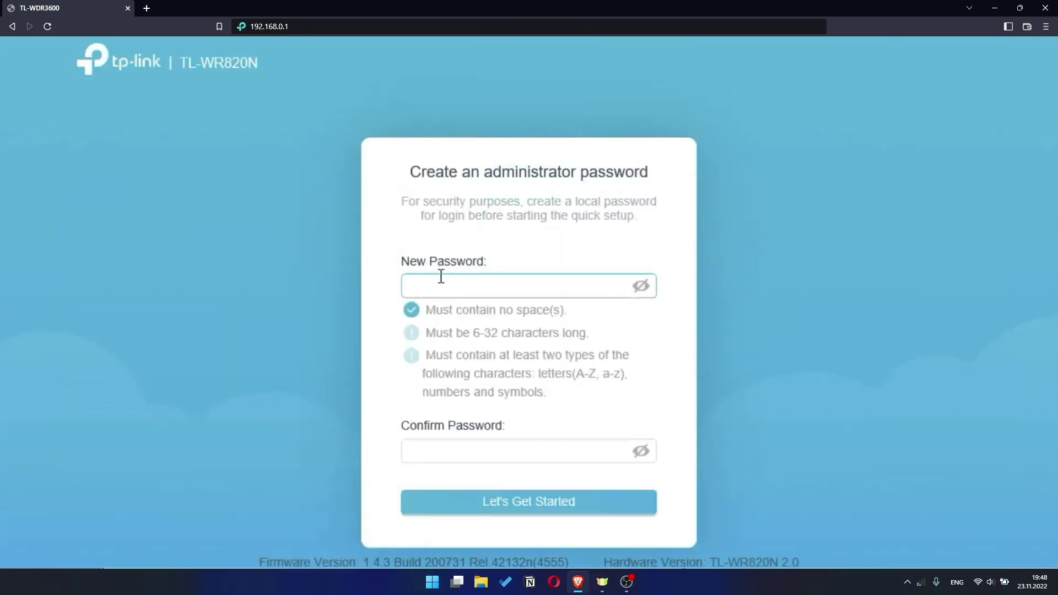
text(abcdefghi)
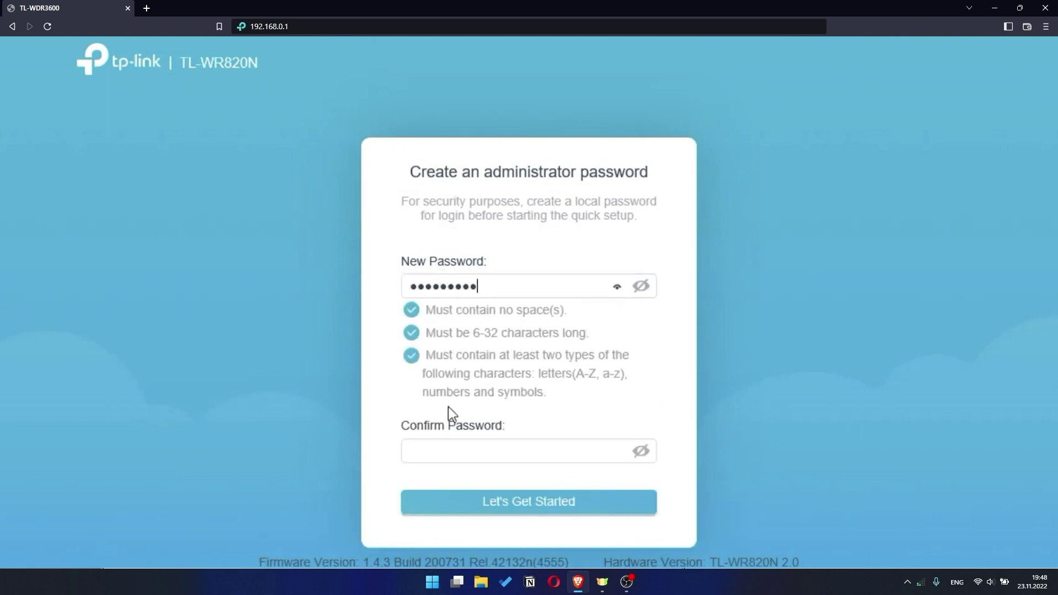
click(449, 451)
text(a)
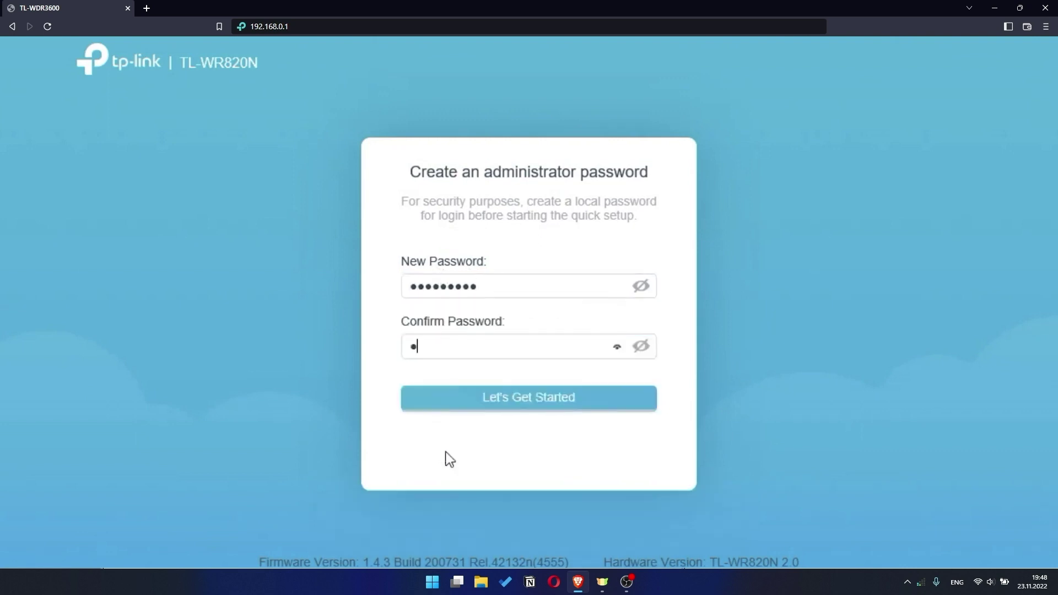
text(bcdefgh)
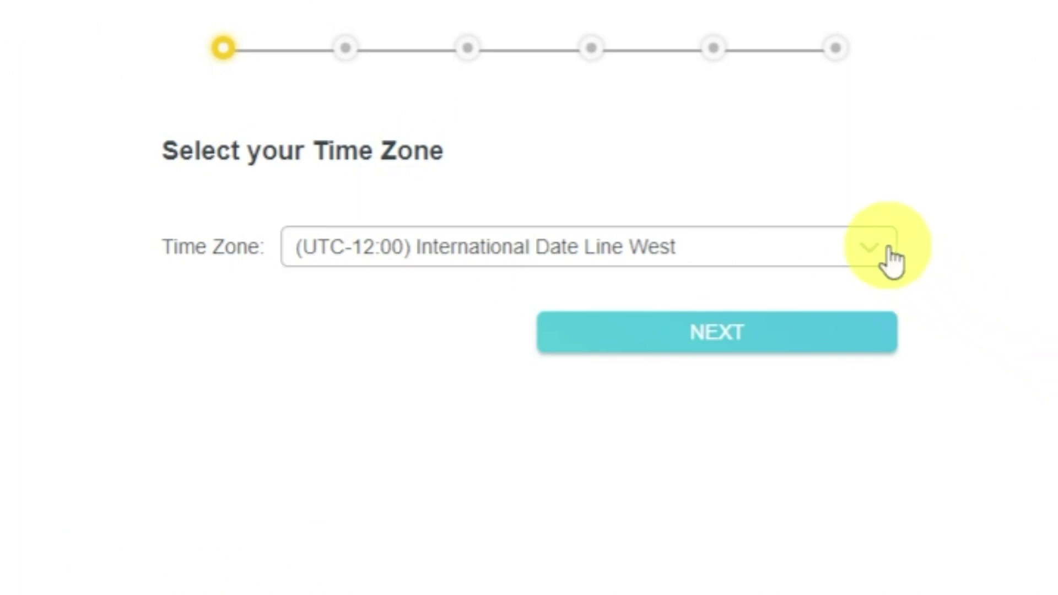
Keep the default time zone, auto-detect the connection type and continue with Dynamic IP
click(888, 247)
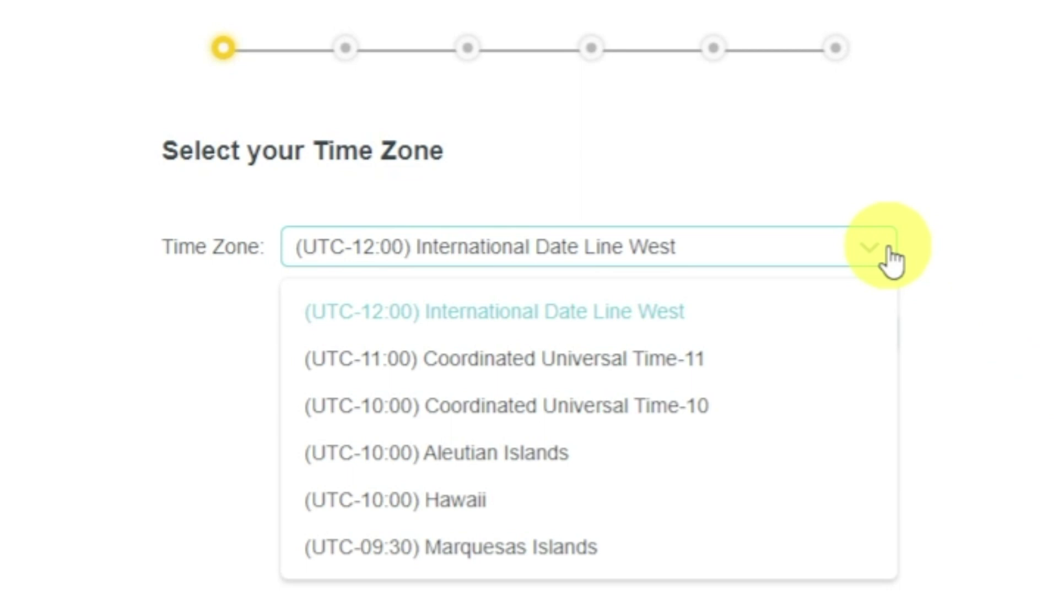
click(888, 248)
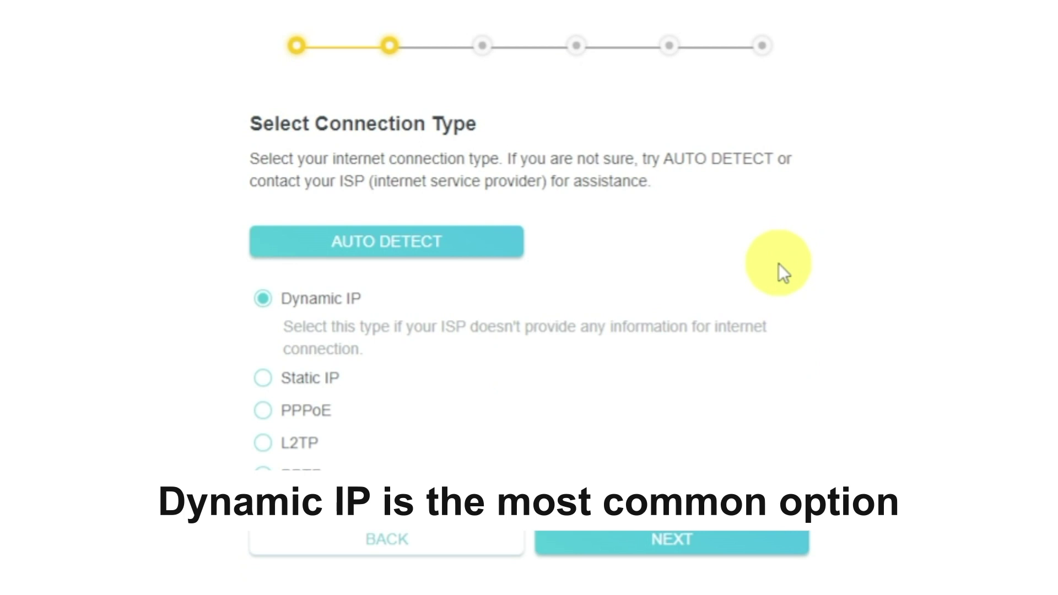
click(481, 241)
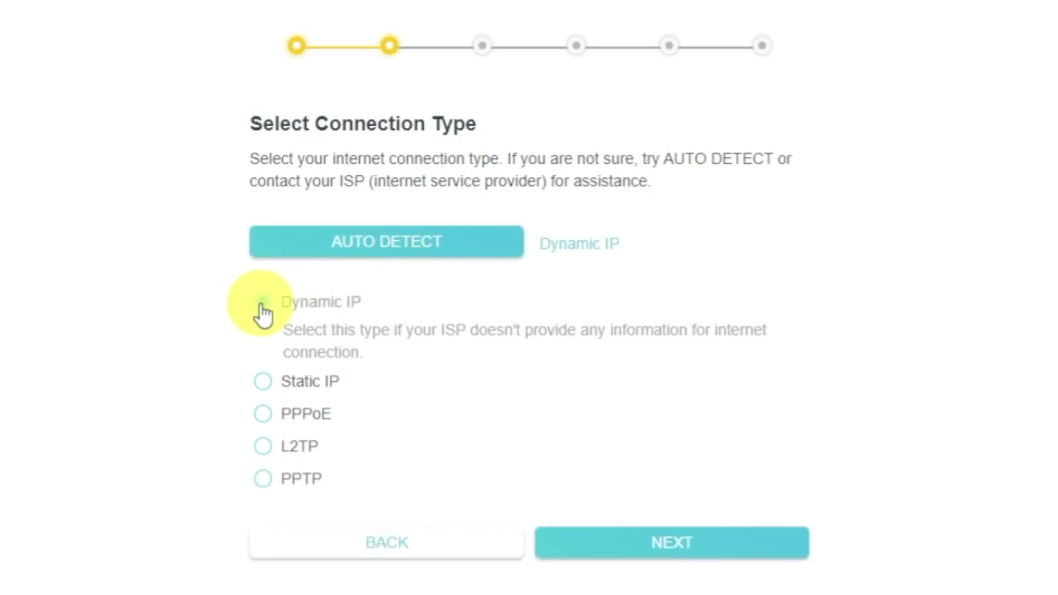
click(734, 549)
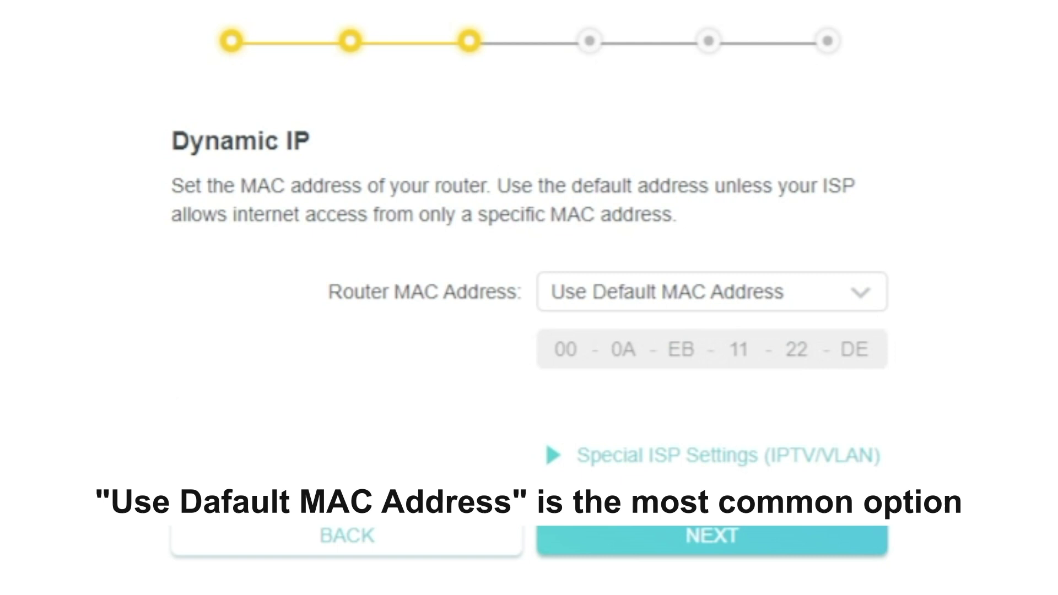
click(875, 312)
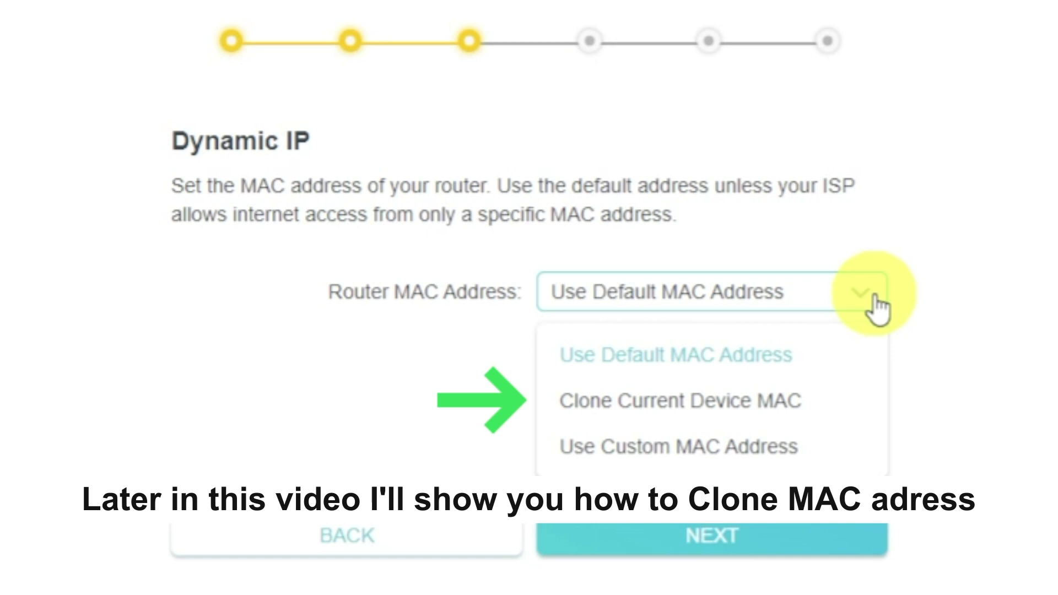
click(876, 306)
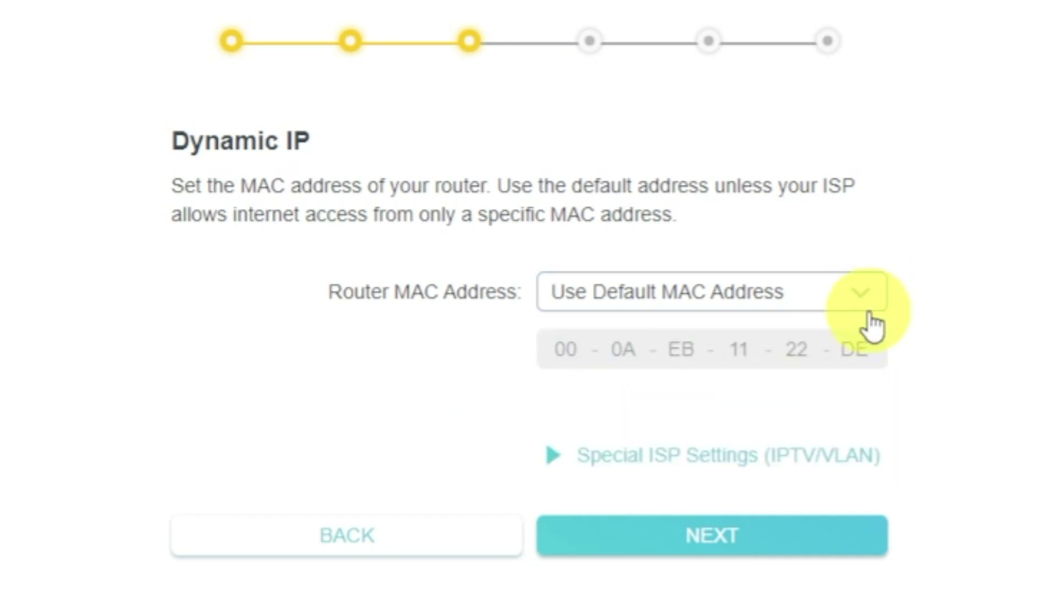
Enable the wireless radio and review the TP-Link_22DD network name and password fields
click(831, 534)
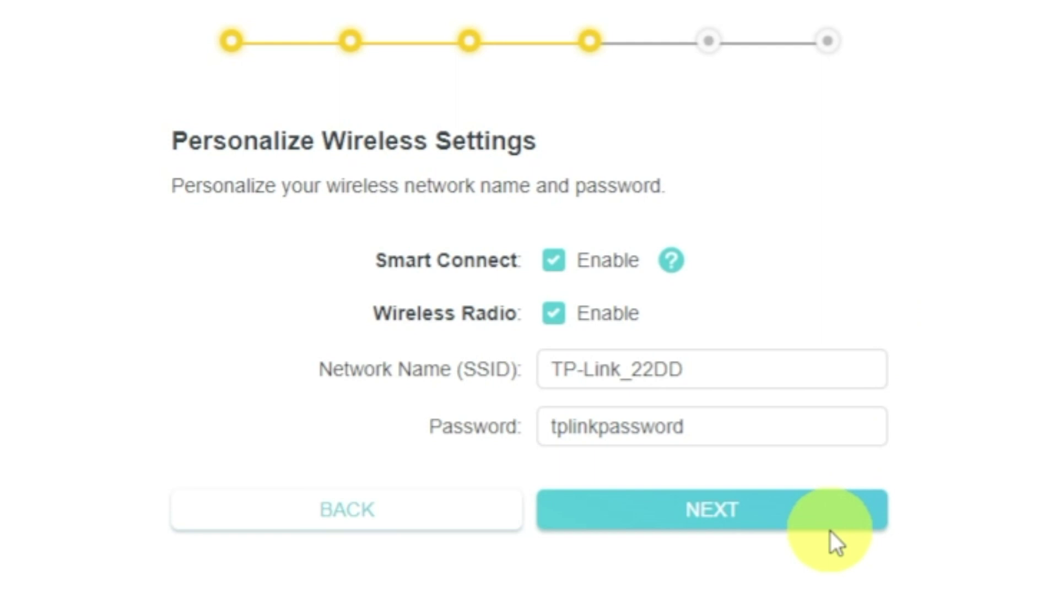
click(572, 317)
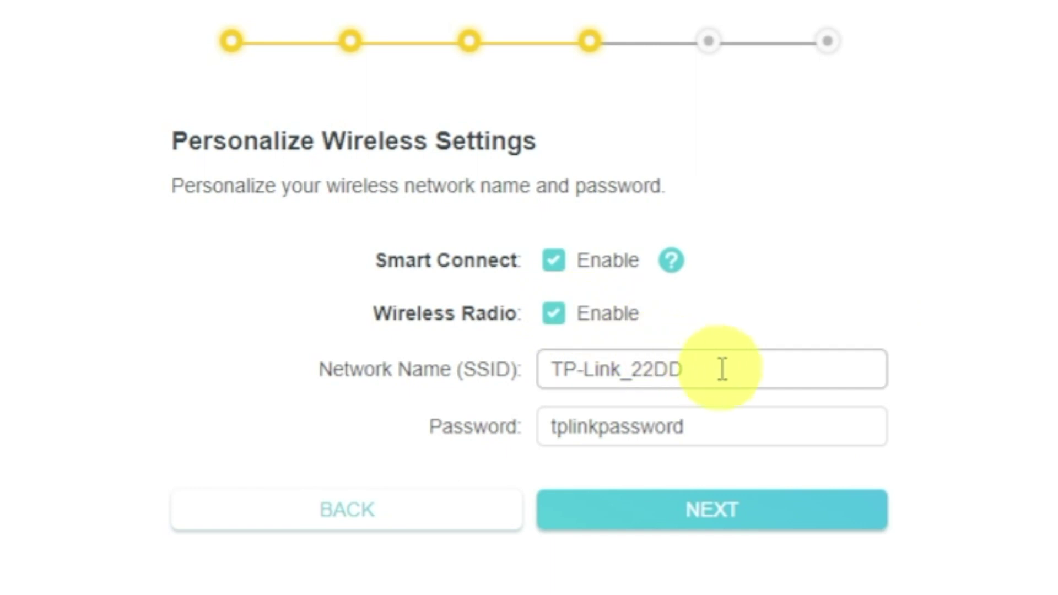
click(758, 373)
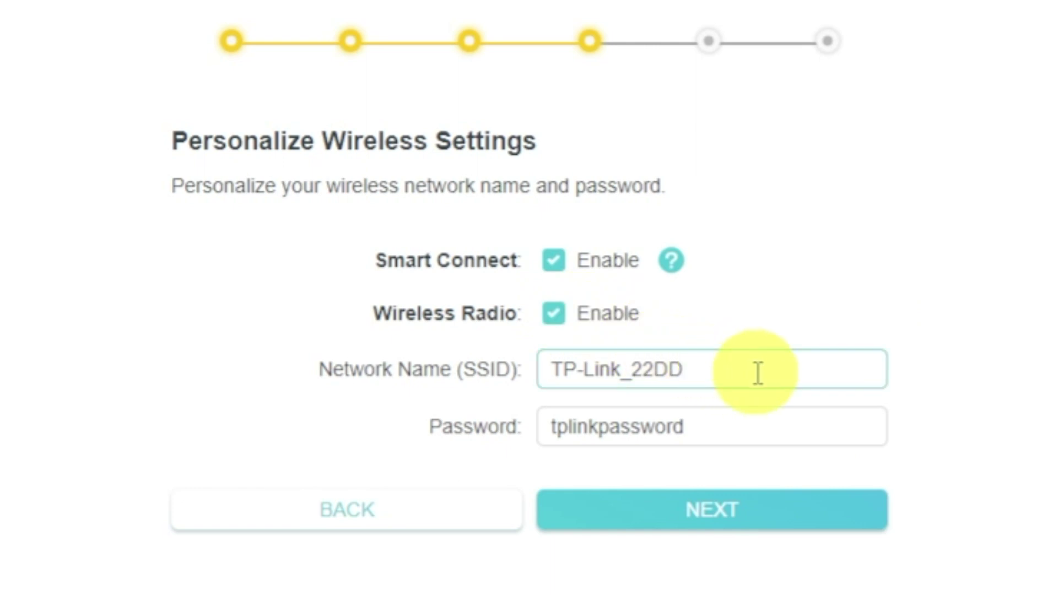
click(751, 424)
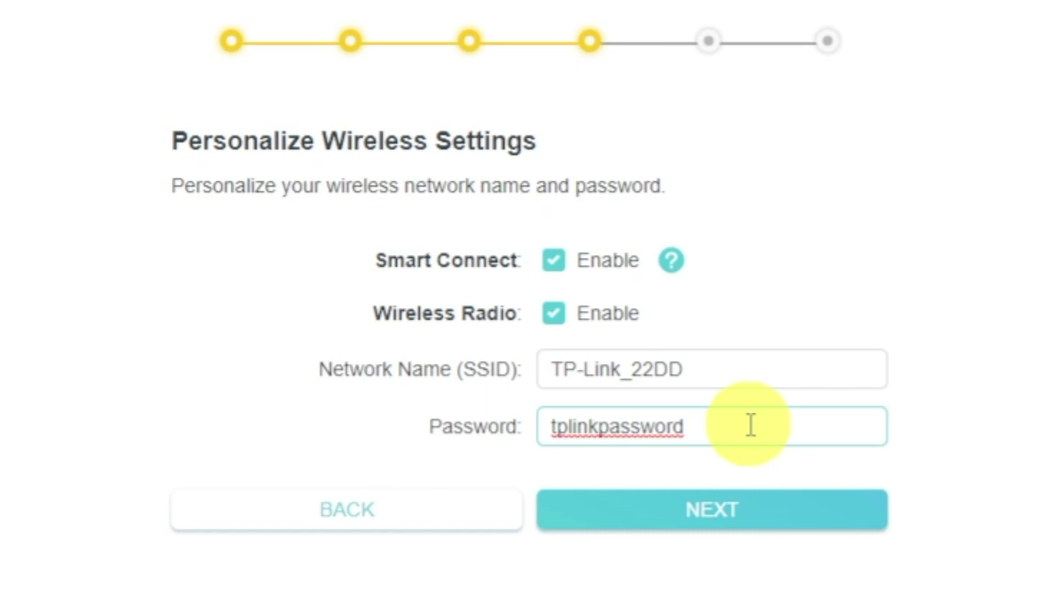
Accept the wireless settings, skip TP-Link Cloud login, and skip the failed internet check
click(753, 512)
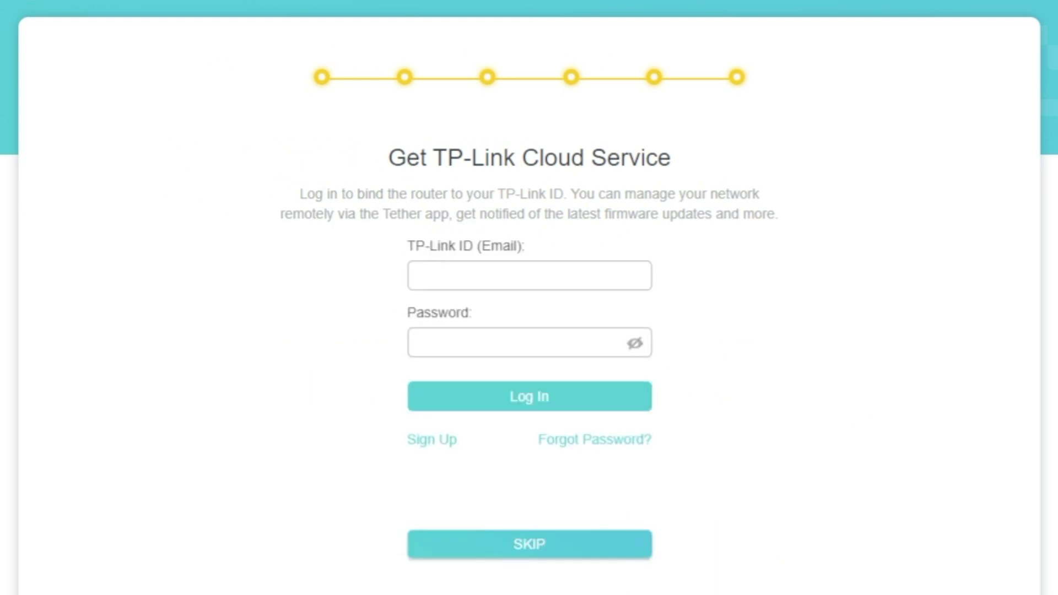
click(530, 554)
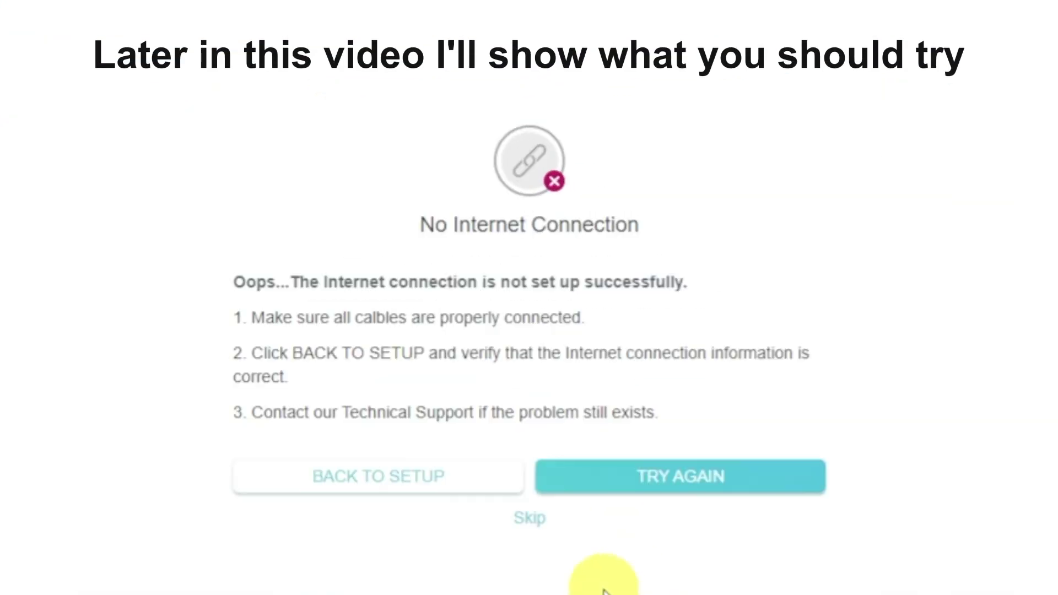
click(537, 524)
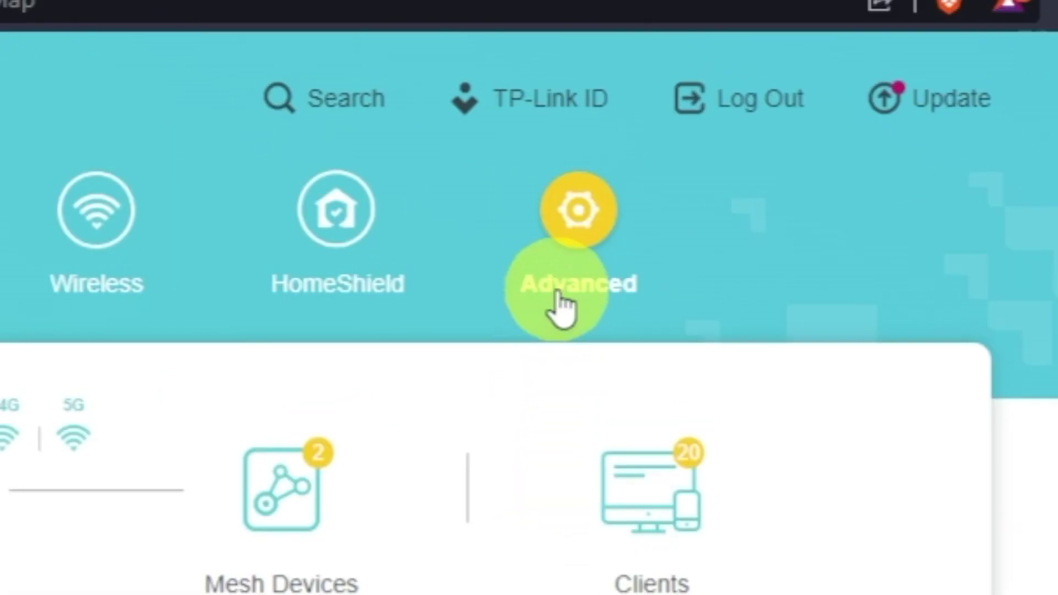
Reboot the router from Advanced > System > Reboot
click(562, 301)
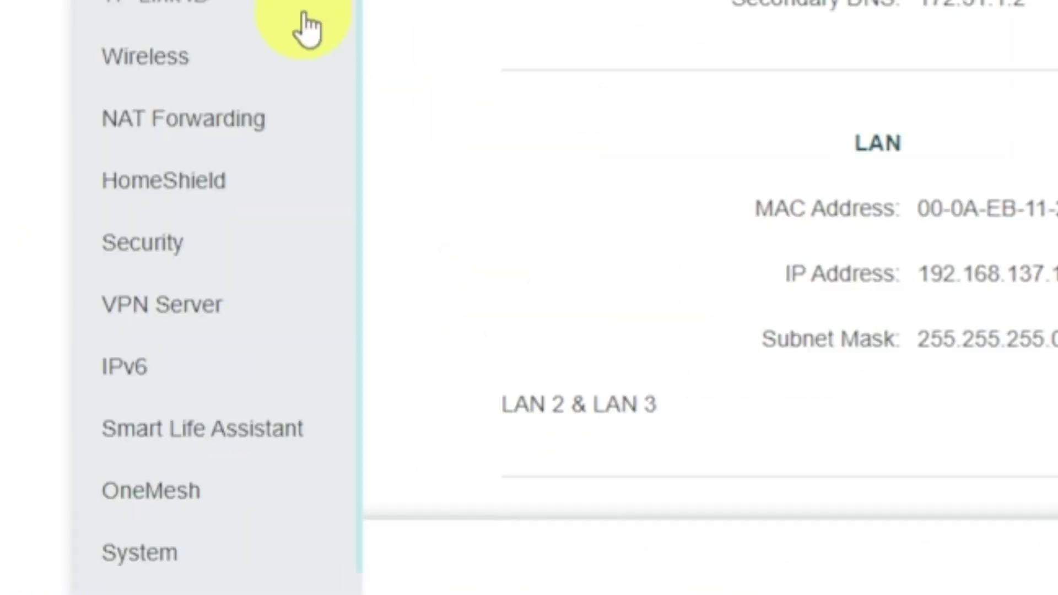
scroll(325, 375, down, 2)
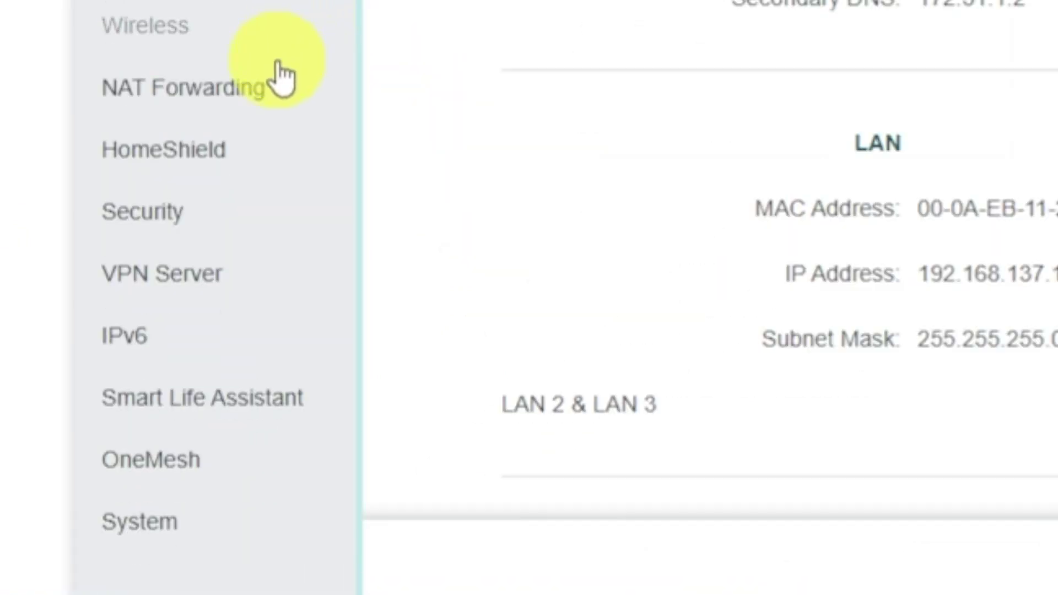
click(214, 543)
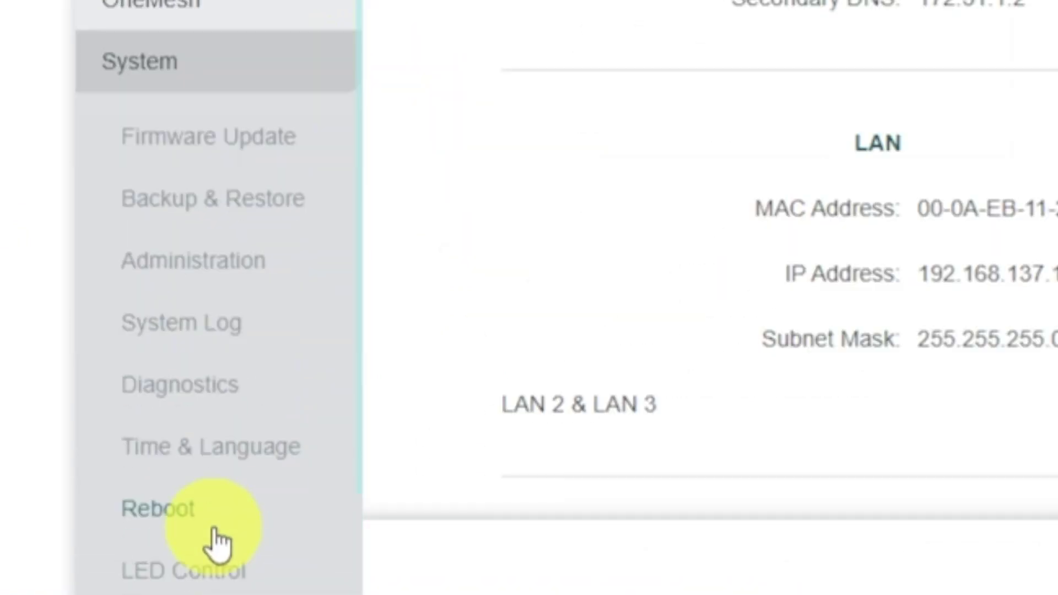
click(258, 512)
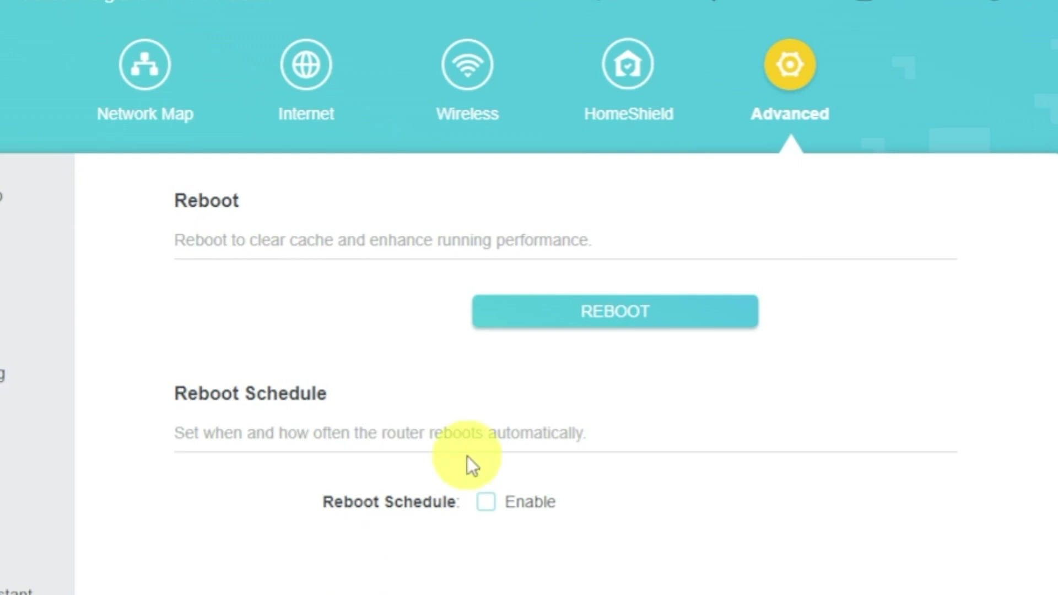
click(569, 317)
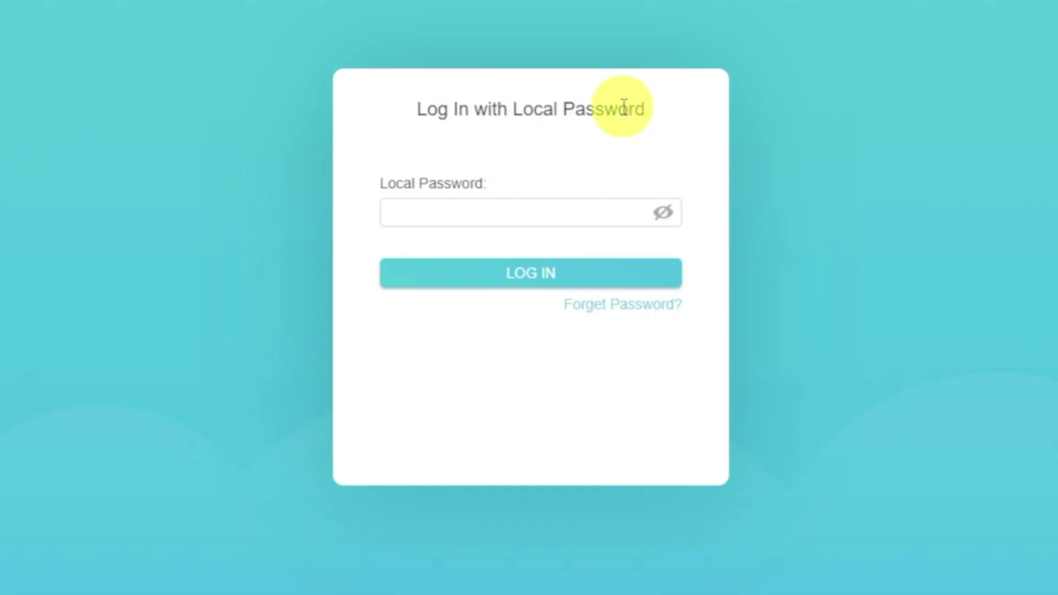
Log back in to the router with the local password
click(582, 218)
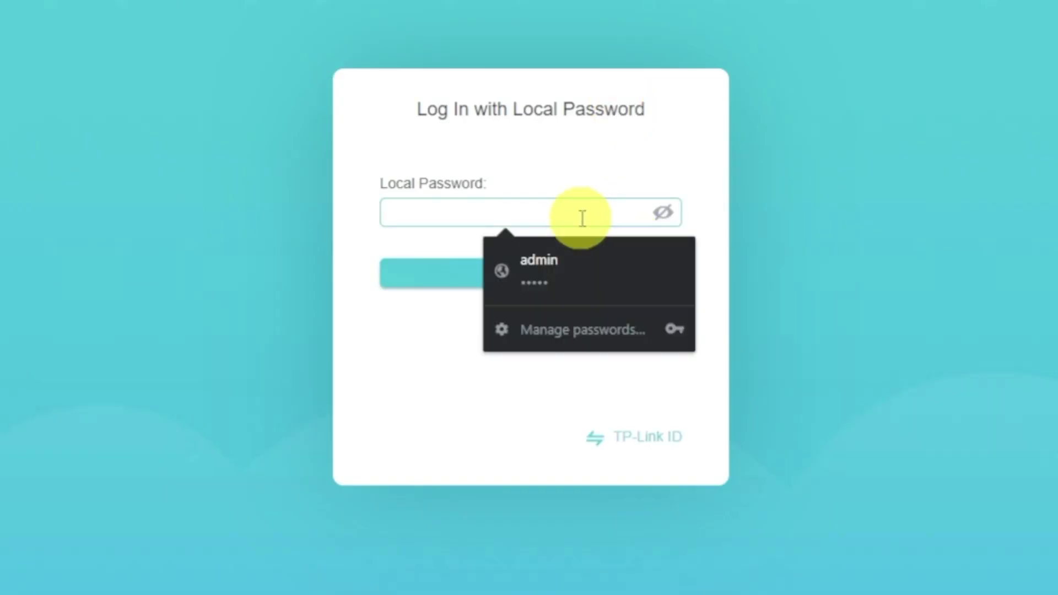
text(a)
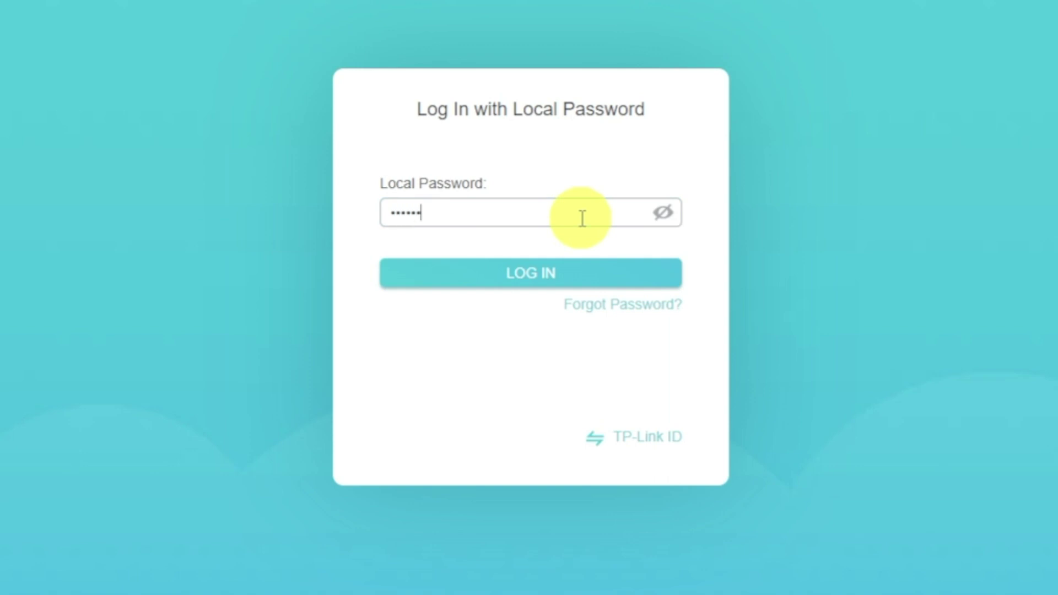
click(559, 270)
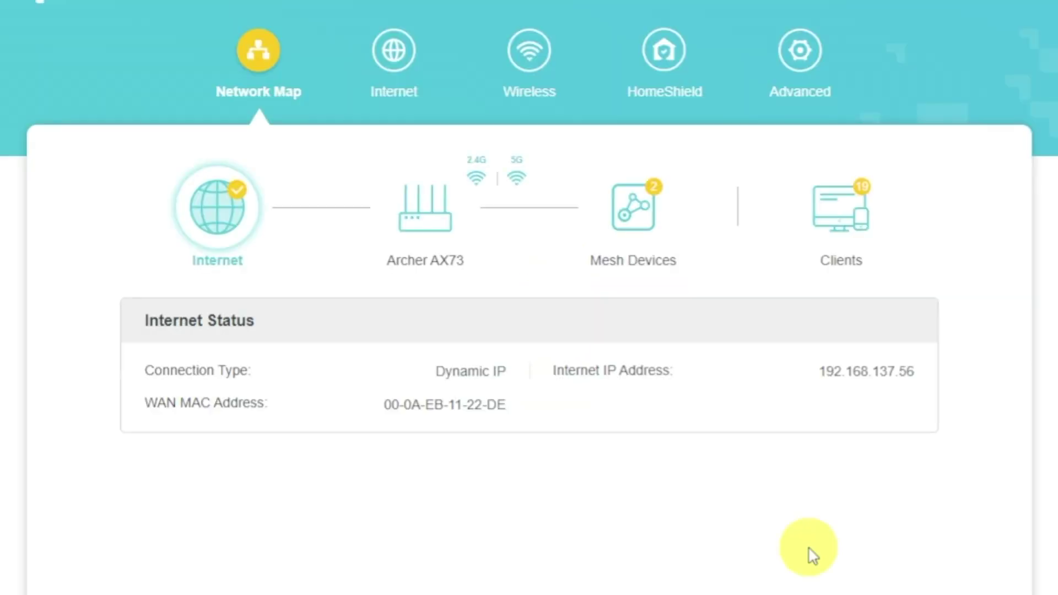
Set Router MAC Address to Clone Current Device MAC on the Internet page and save
click(408, 77)
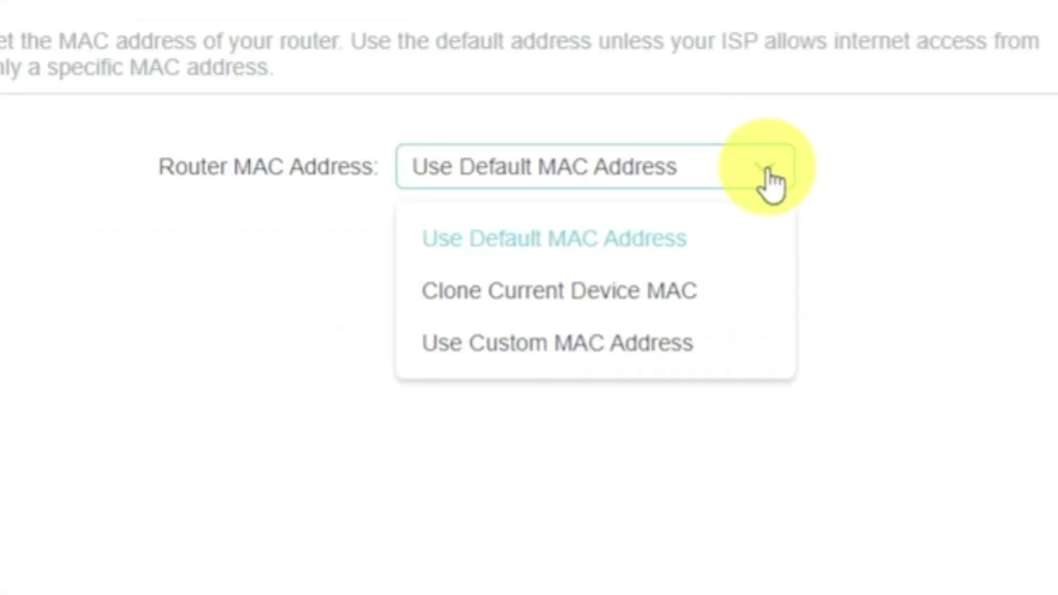
click(670, 291)
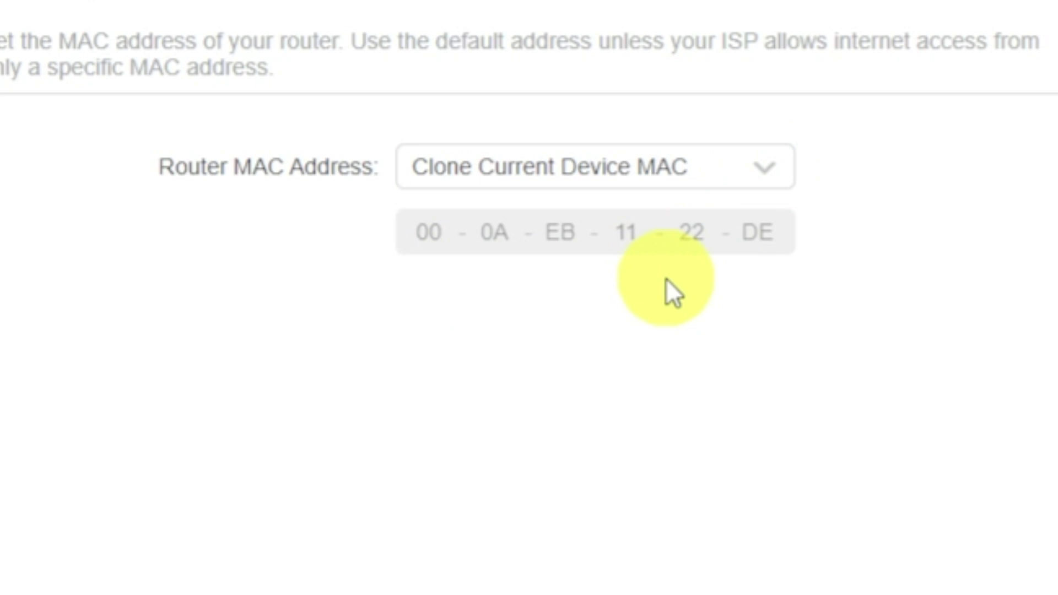
click(909, 567)
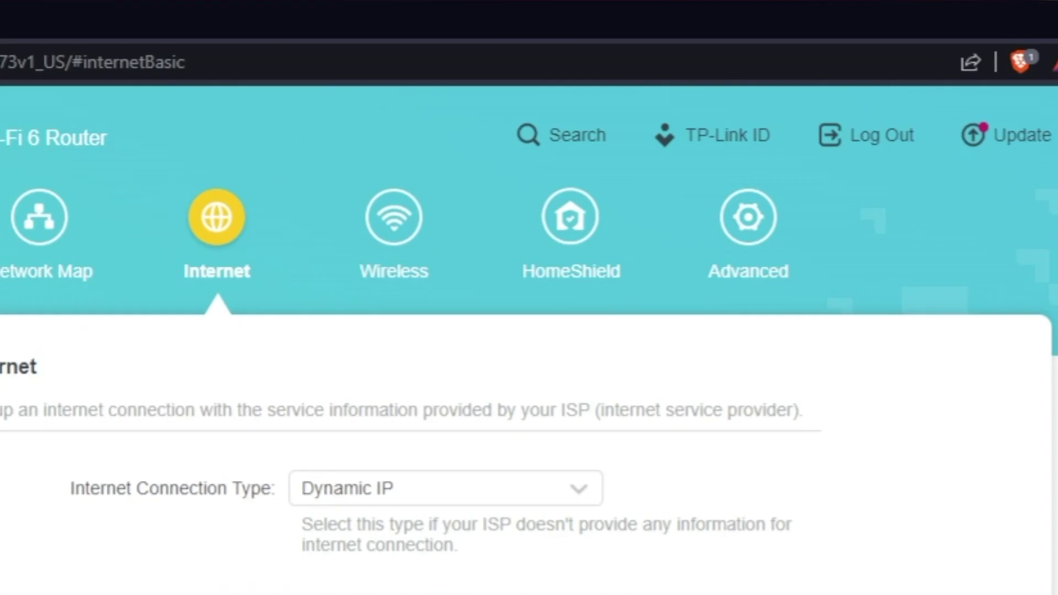
Reboot the router again via Advanced > System > Reboot to apply the cloned MAC
click(775, 236)
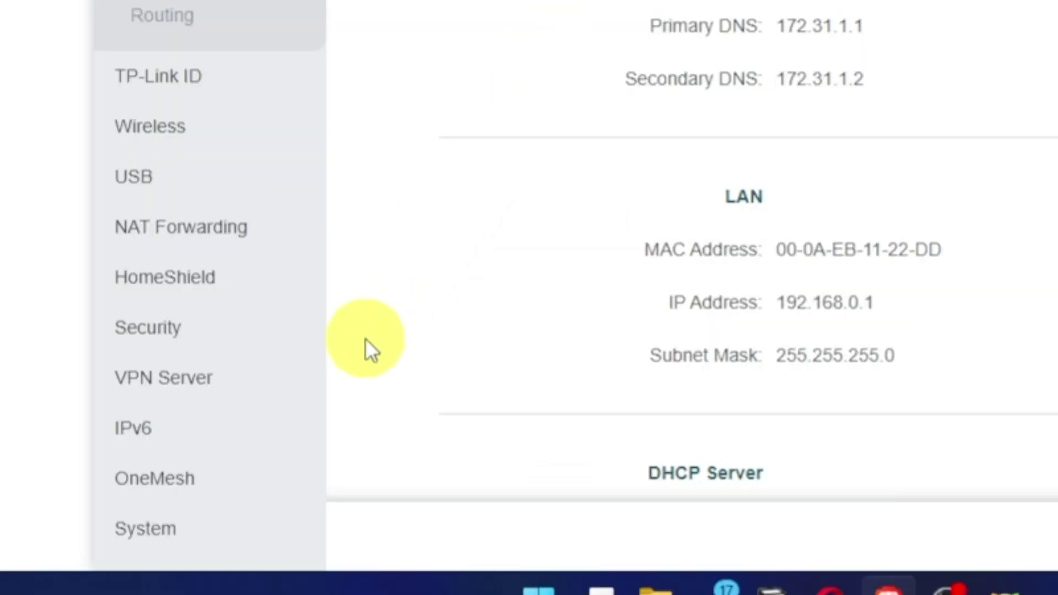
click(160, 528)
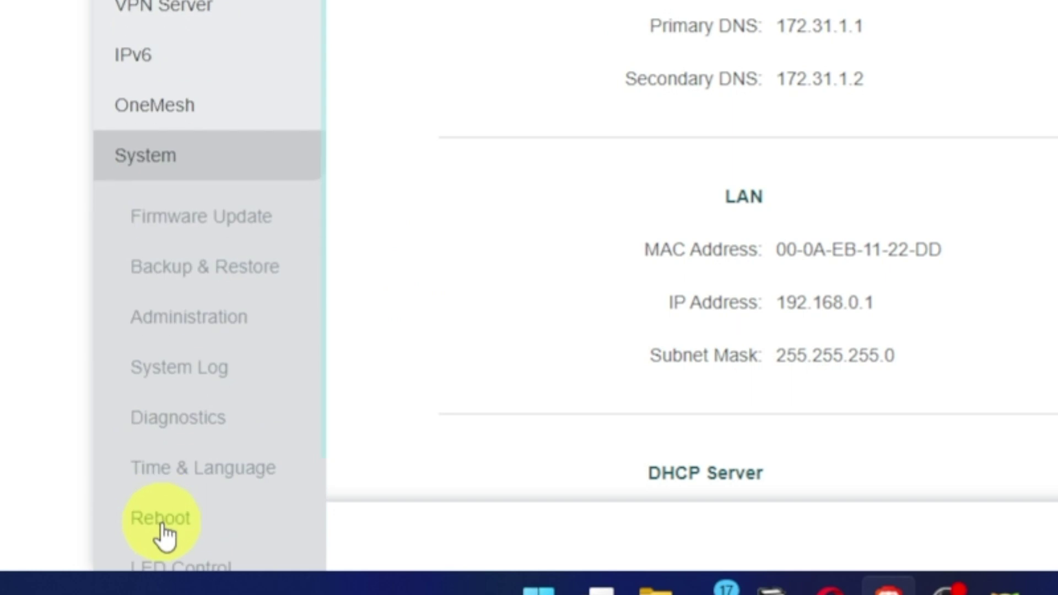
click(187, 521)
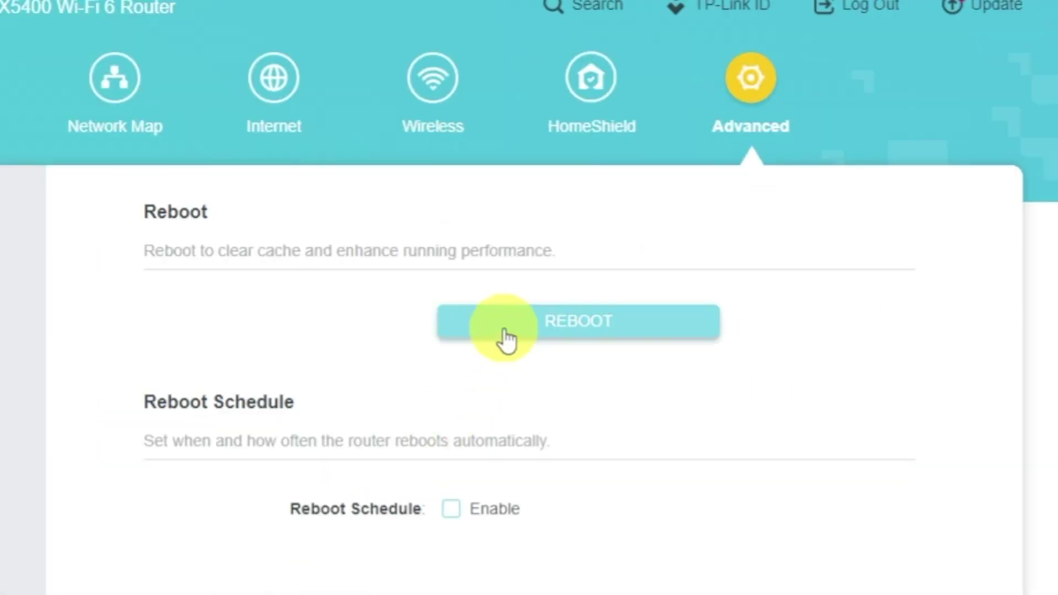
click(504, 329)
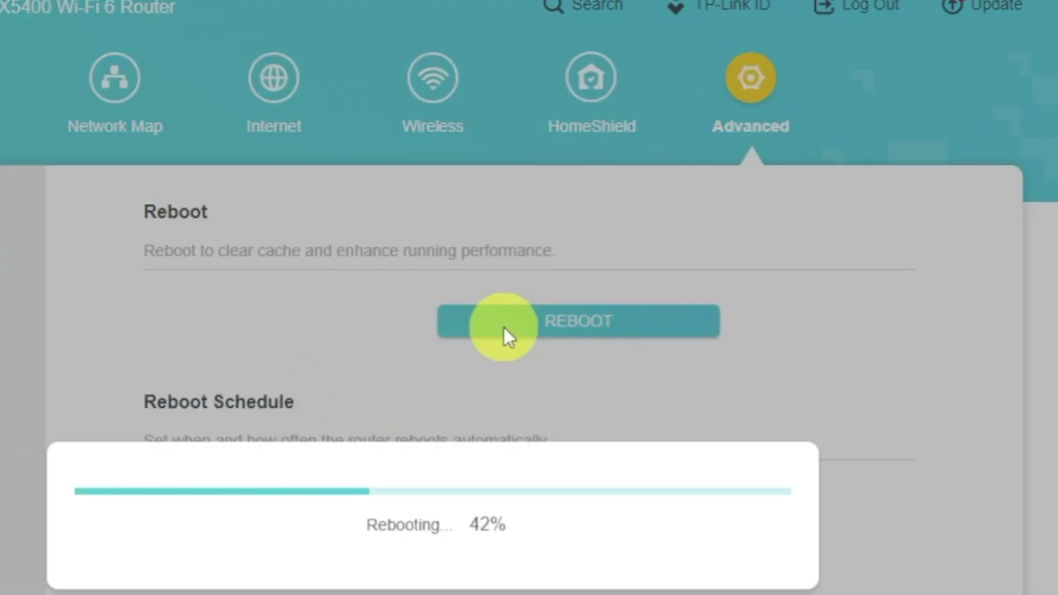